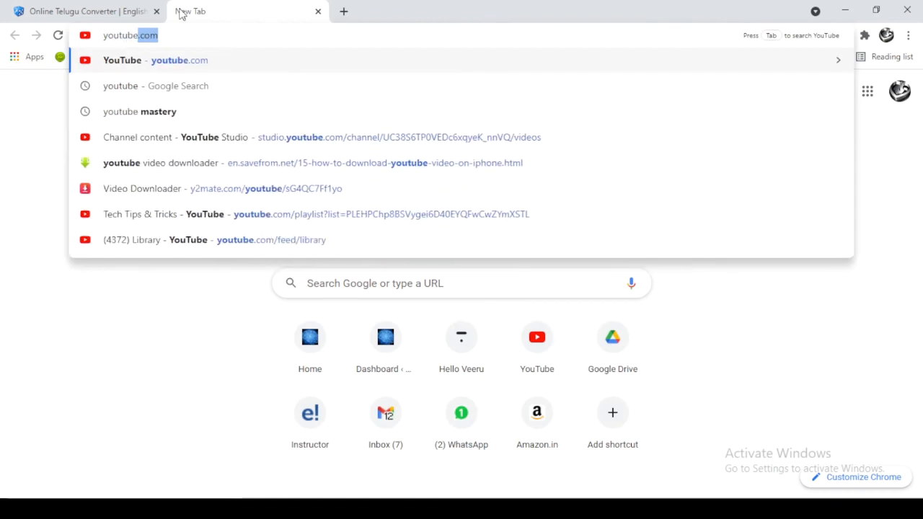
- Search Google for "youtube image", switch to image results and browse them for a suitable YouTube logo
text(image)
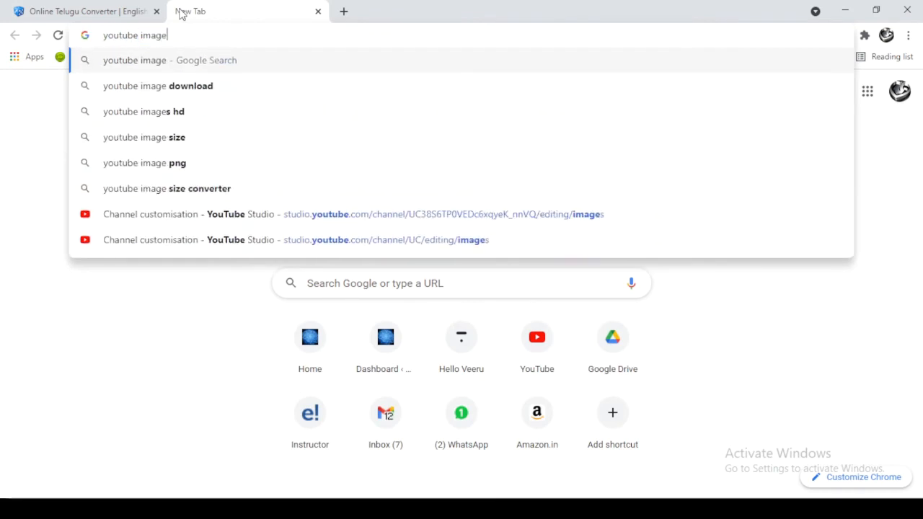
key(Return)
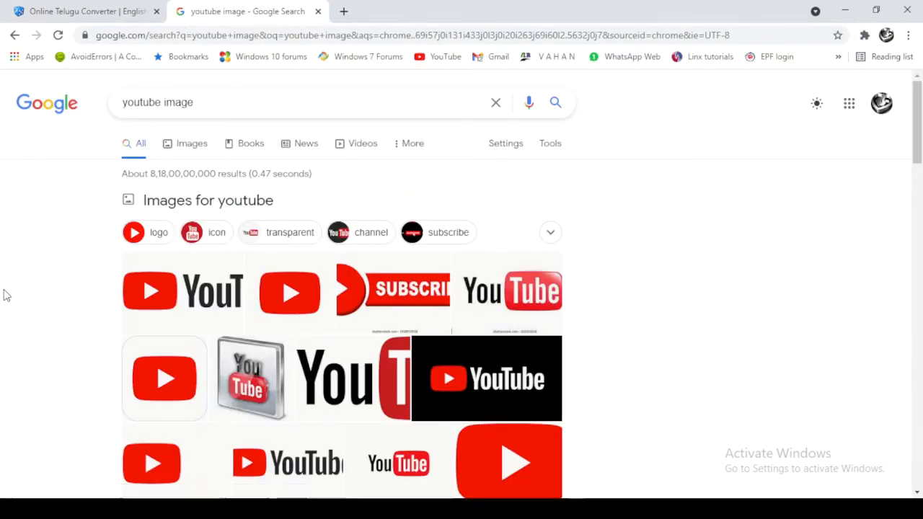
scroll(105, 247, down, 4)
scroll(106, 247, up, 4)
click(196, 145)
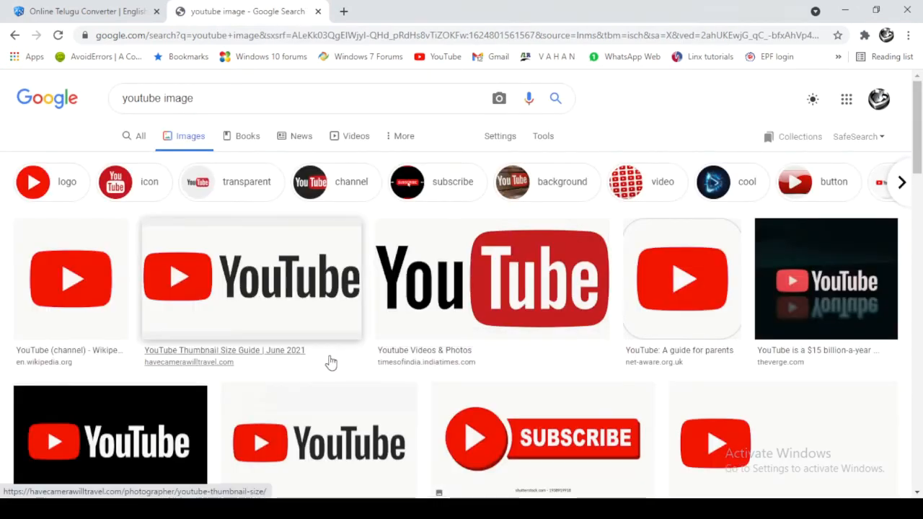
scroll(410, 363, down, 4)
scroll(411, 363, down, 4)
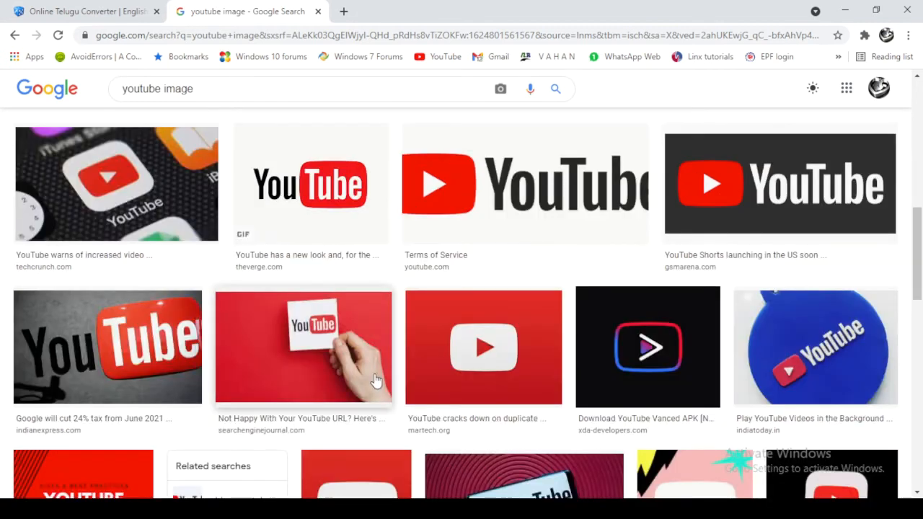
scroll(284, 381, up, 4)
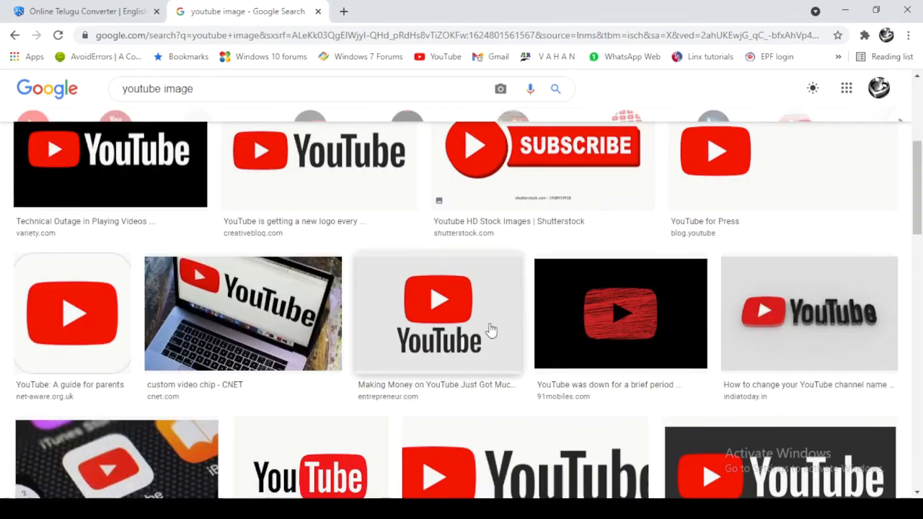
drag(914, 222, 916, 248)
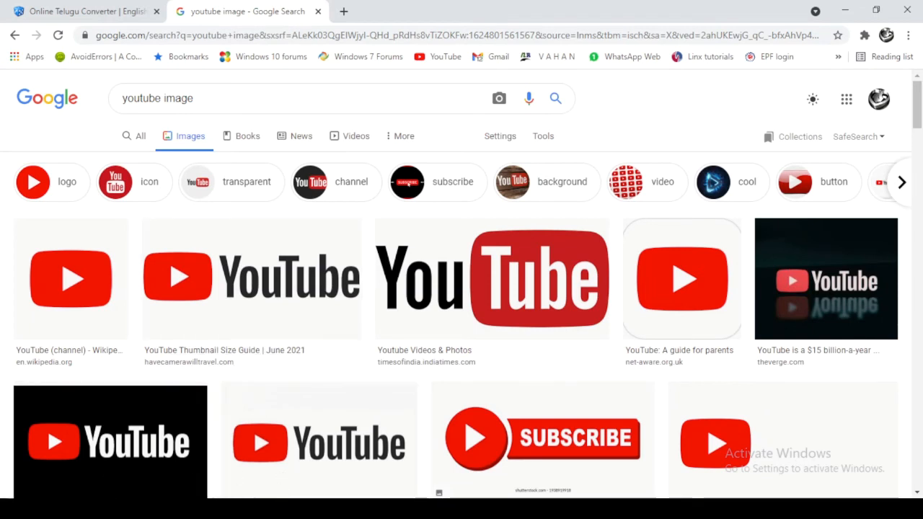
- Open Snipping Tool, capture the YouTube logo from the second image result and copy the snip
key(super)
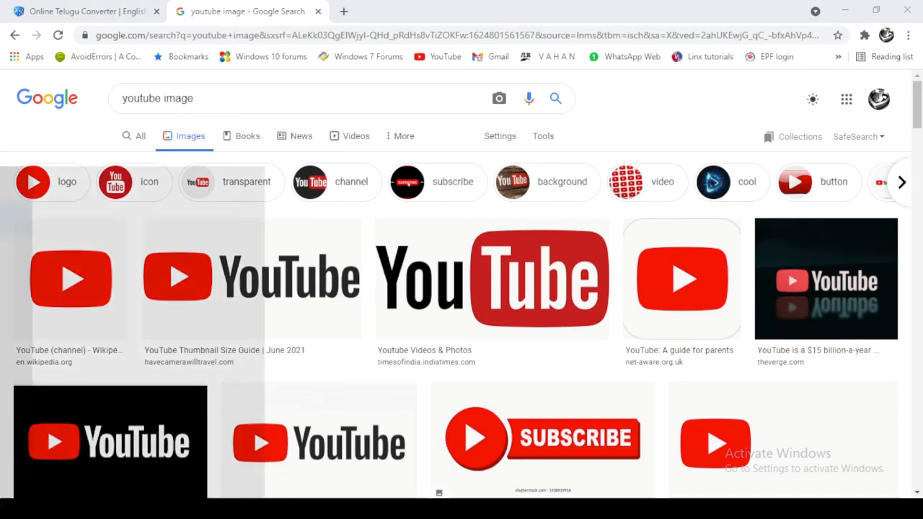
text(sni)
key(Return)
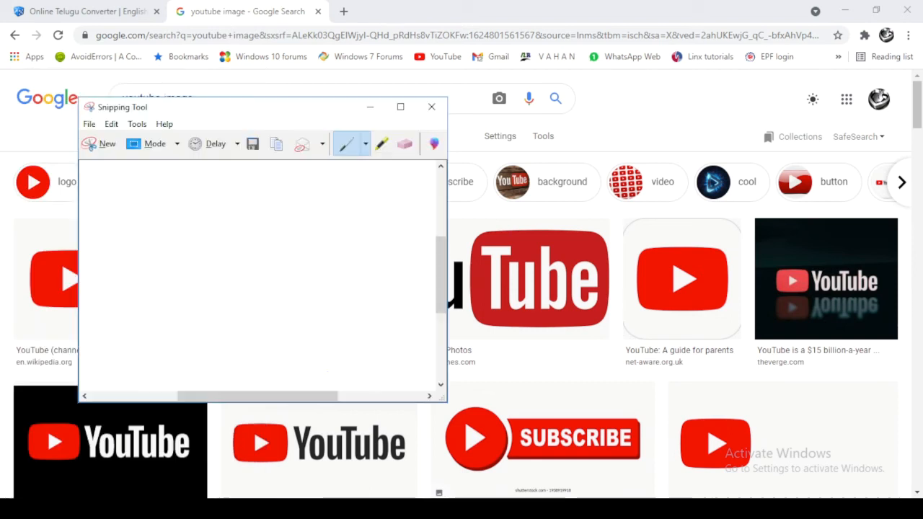
click(105, 144)
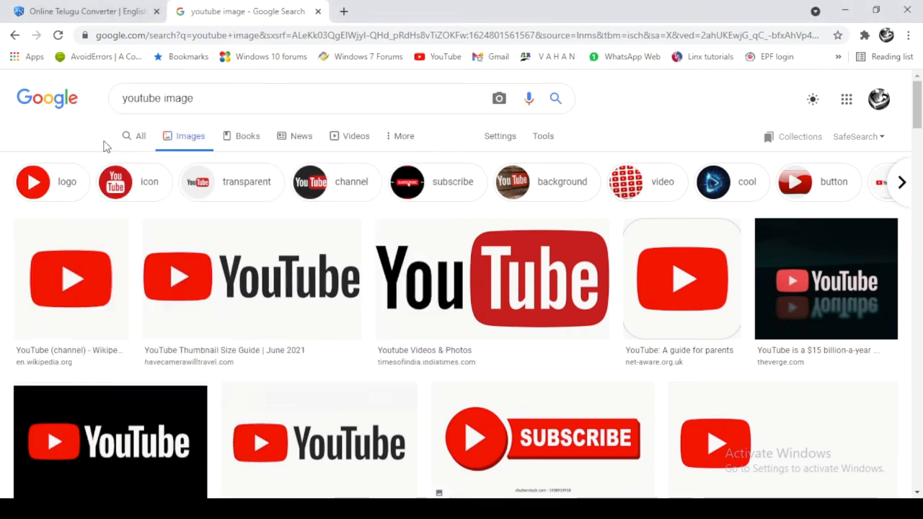
drag(137, 218, 366, 332)
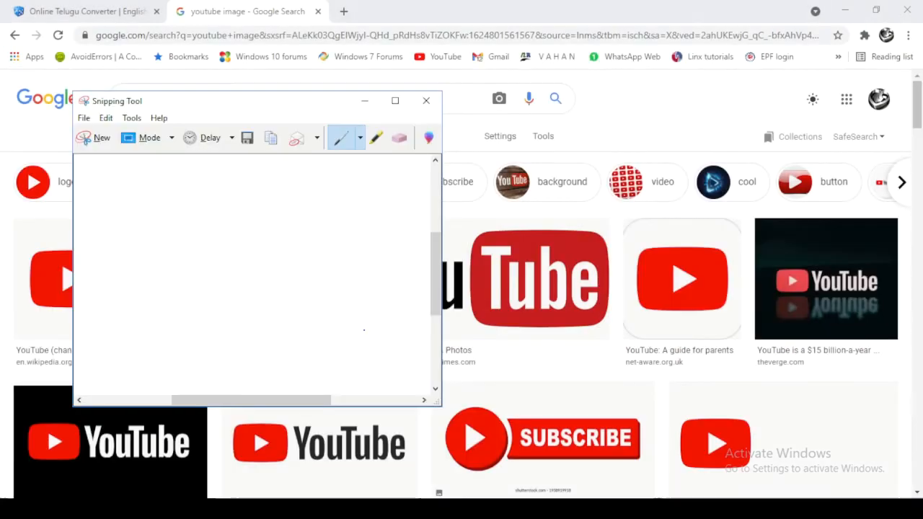
click(106, 118)
click(123, 135)
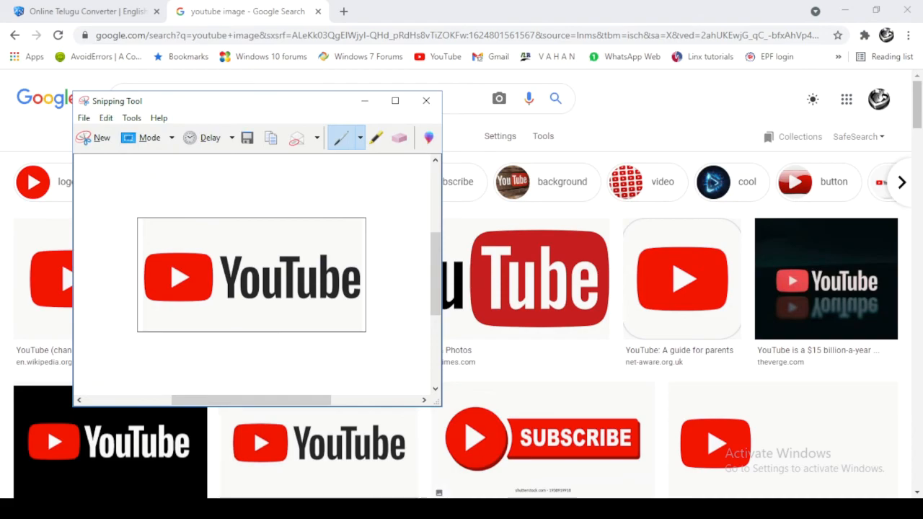
- Switch to PowerPoint, paste the YouTube logo onto the slide and move it beside the Telugu title near the slide's left edge
click(382, 509)
right_click(364, 260)
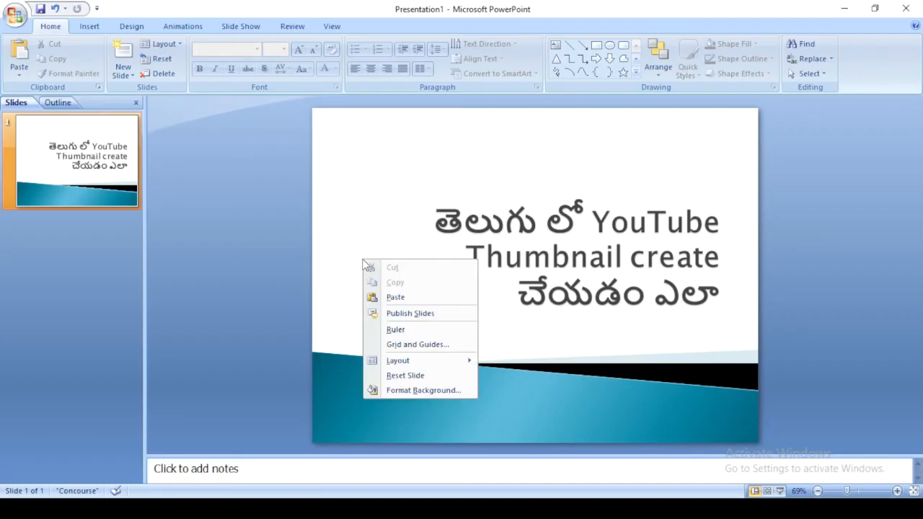
click(406, 301)
drag(507, 260, 408, 279)
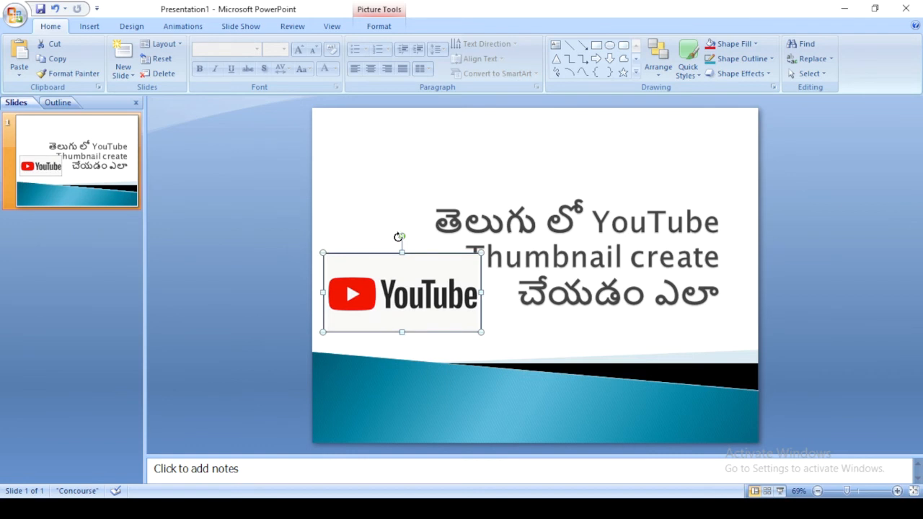
- Tilt the YouTube logo counterclockwise, nudge it to the slide's left edge and shrink it slightly to clear the title text
drag(398, 236, 384, 239)
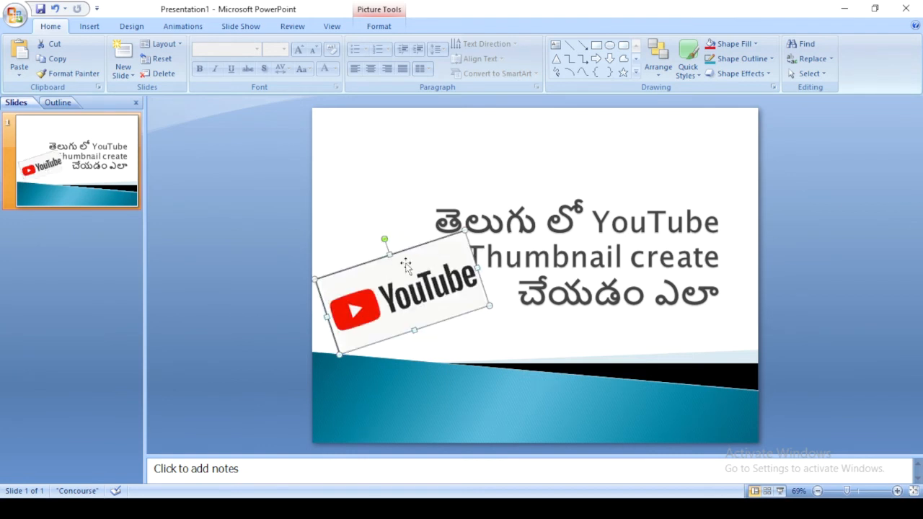
drag(407, 267, 406, 271)
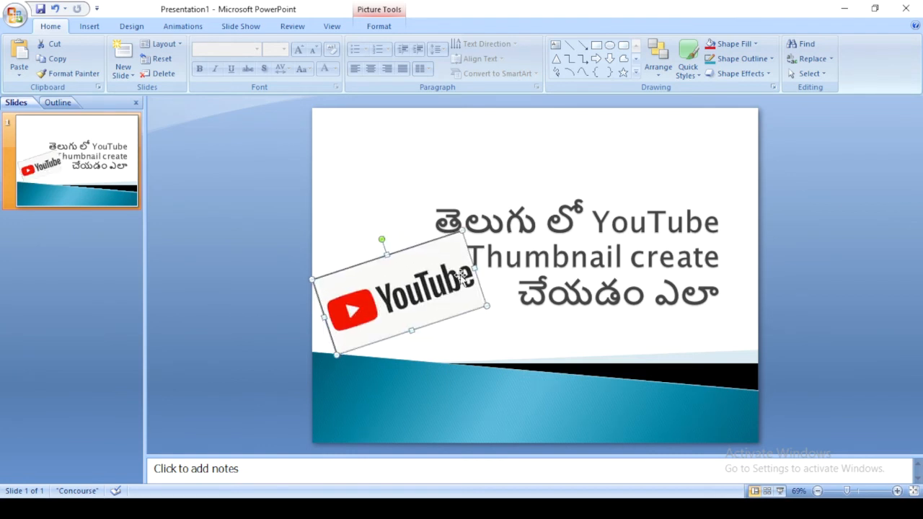
drag(488, 306, 480, 305)
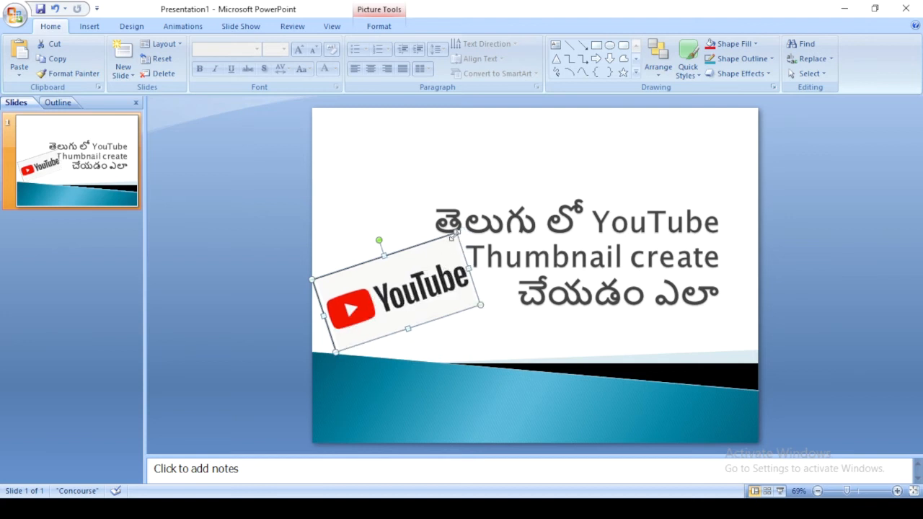
drag(455, 232, 448, 240)
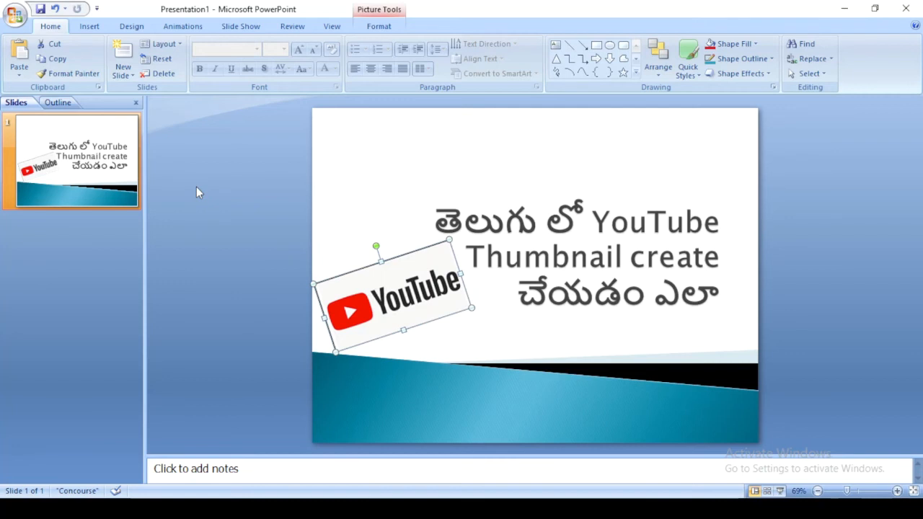
- Start saving the presentation under a new name, replacing the suggested file name with "Youtube Thubmnail"
click(16, 16)
click(46, 134)
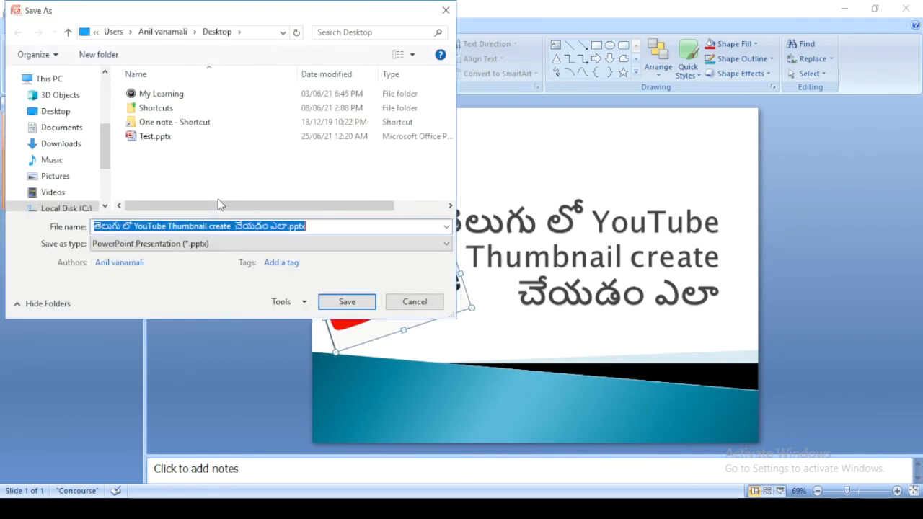
click(290, 226)
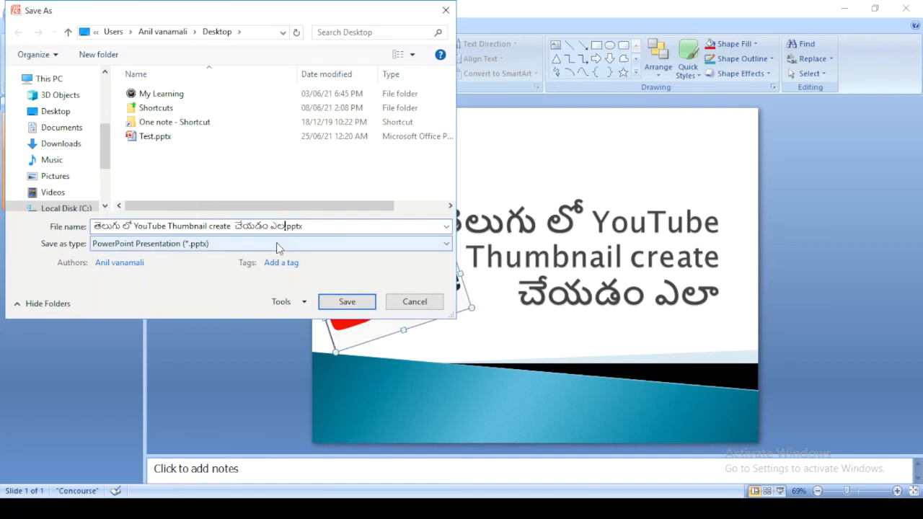
key(BackSpace)
key(BackSpace)
key(BackSpace)
key(BackSpace)
key(BackSpace)
key(BackSpace)
key(BackSpace)
key(BackSpace)
key(BackSpace)
key(BackSpace)
key(BackSpace)
key(BackSpace)
key(BackSpace)
key(BackSpace)
key(BackSpace)
key(BackSpace)
key(BackSpace)
key(BackSpace)
key(BackSpace)
key(BackSpace)
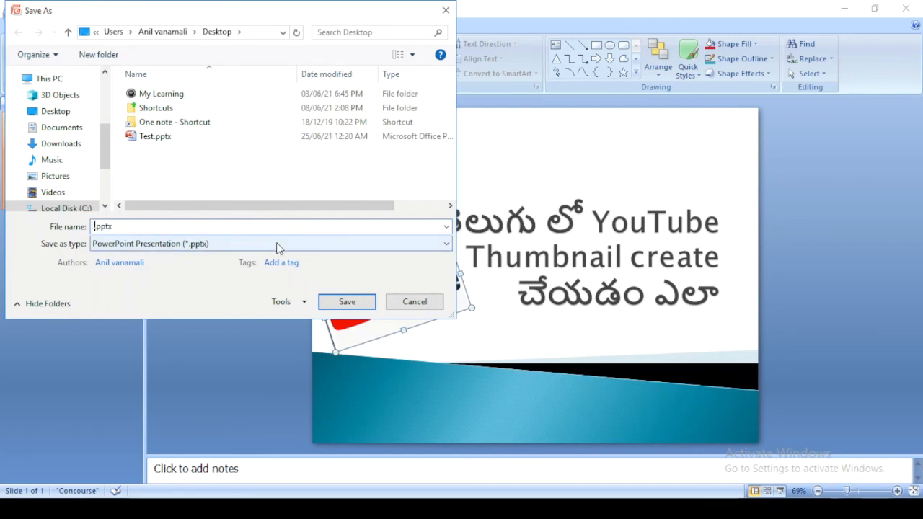
text(Youtube )
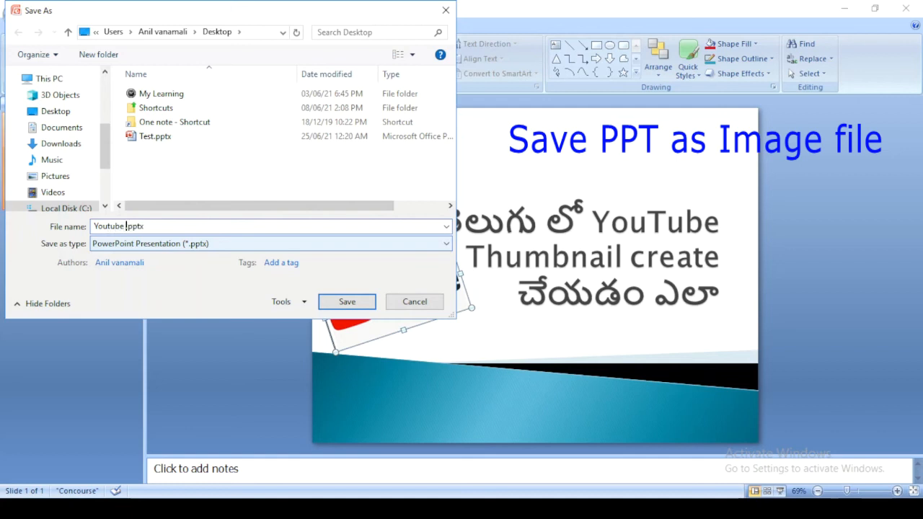
text(Thu)
text(mb)
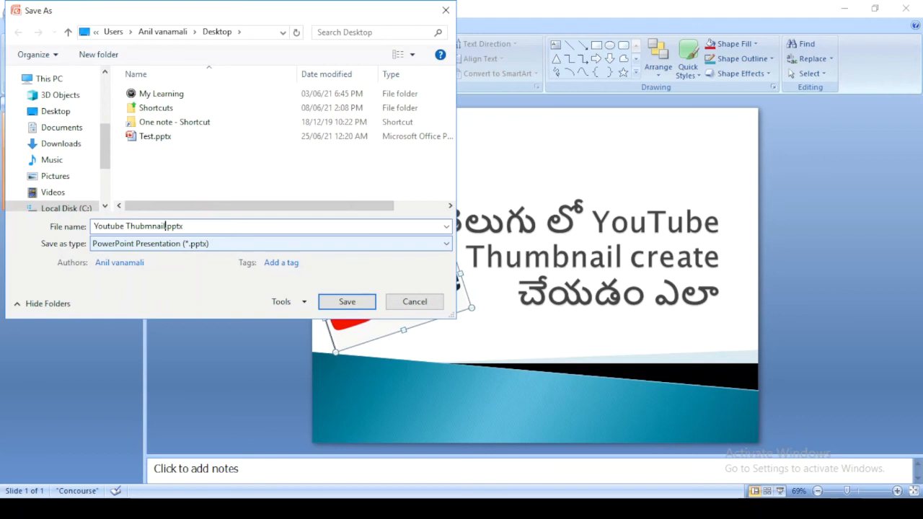
- Export only the current slide to the Documents folder in PNG Portable Network Graphics format
click(364, 245)
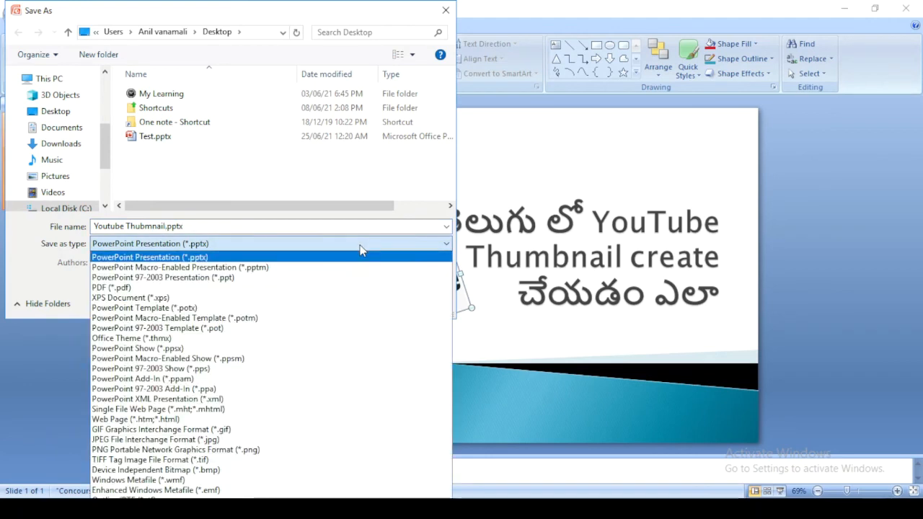
click(157, 450)
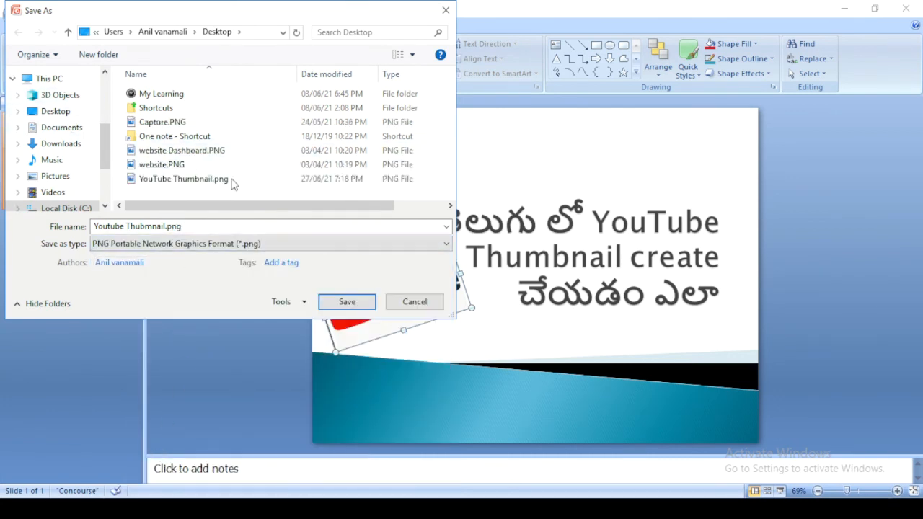
click(61, 128)
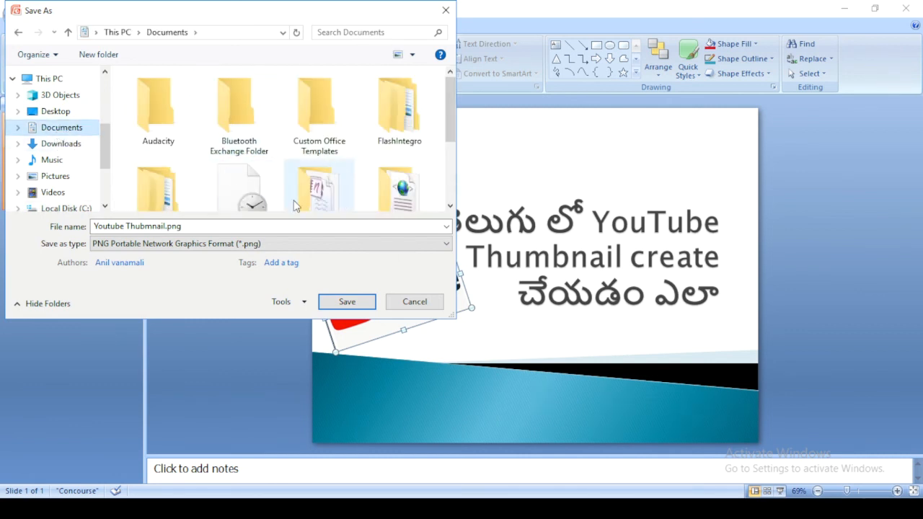
click(346, 303)
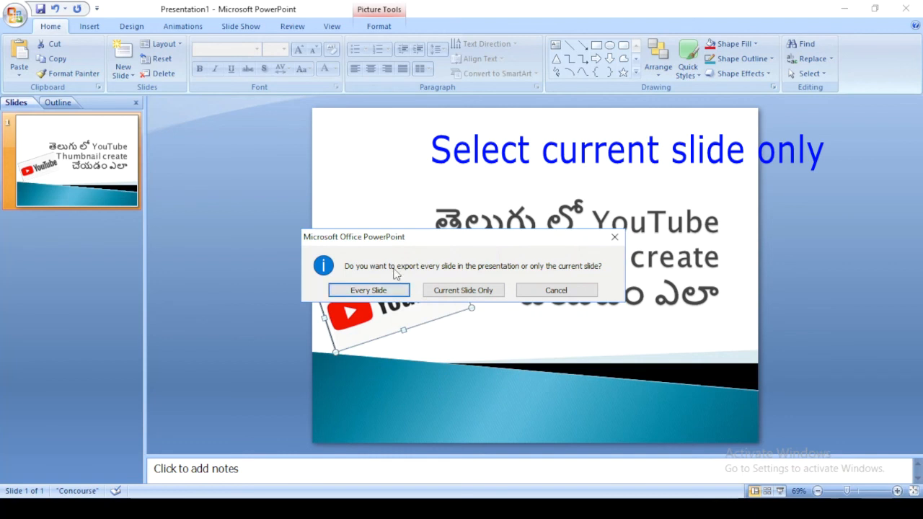
click(448, 291)
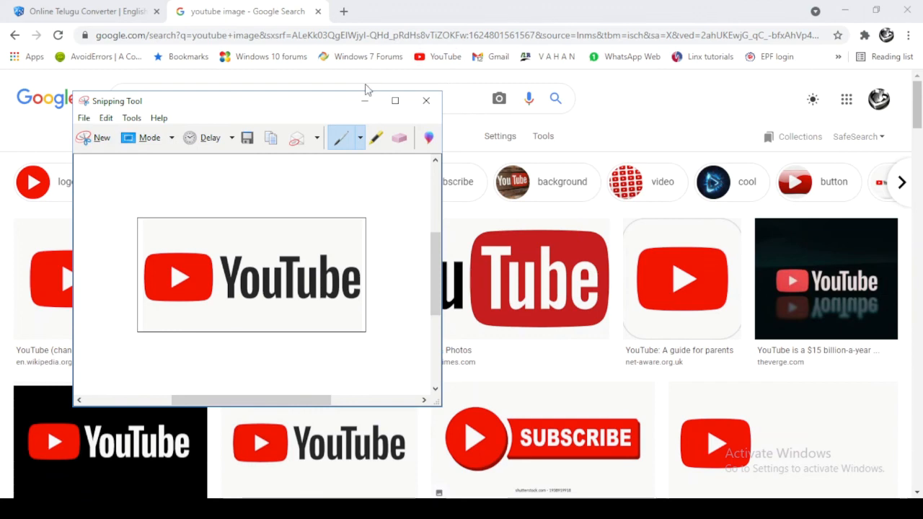
- Minimize Snipping Tool, go to Documents in File Explorer and open Youtube Thubmnail.png with FastStone Image Viewer
click(364, 100)
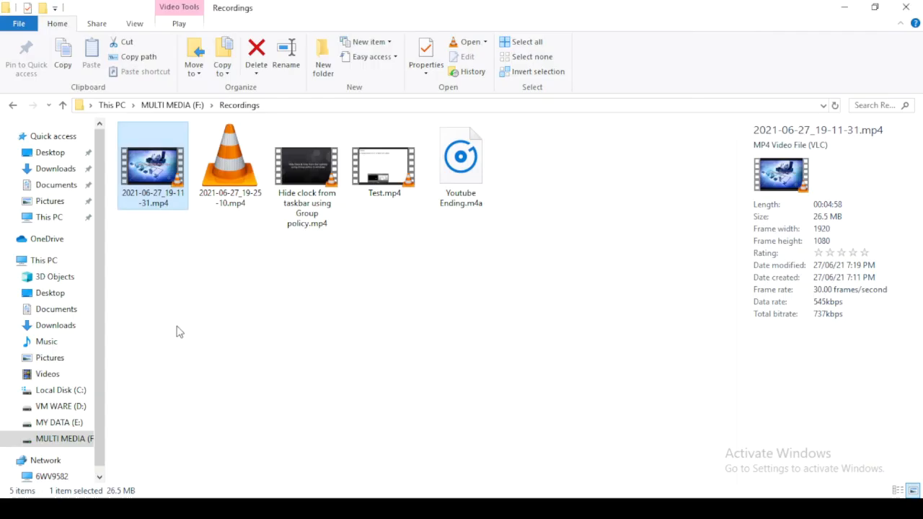
click(56, 185)
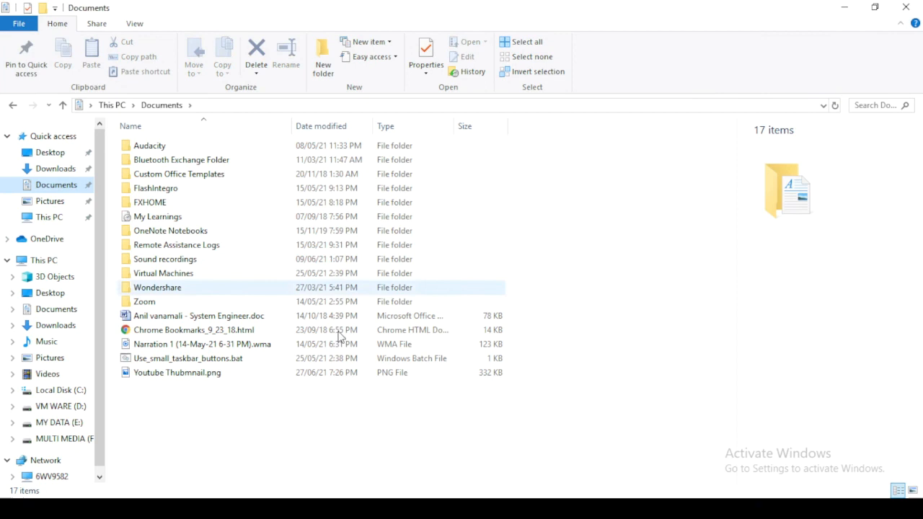
click(162, 377)
right_click(161, 378)
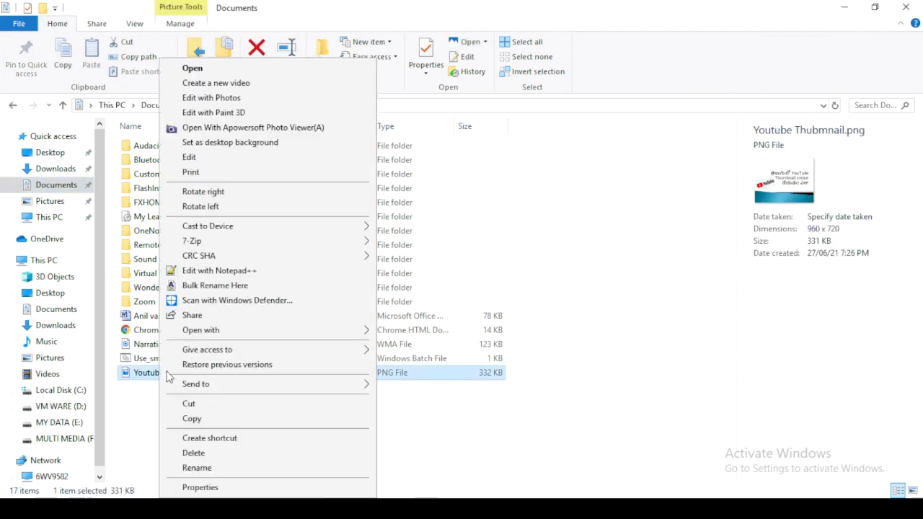
mouse_move(365, 333)
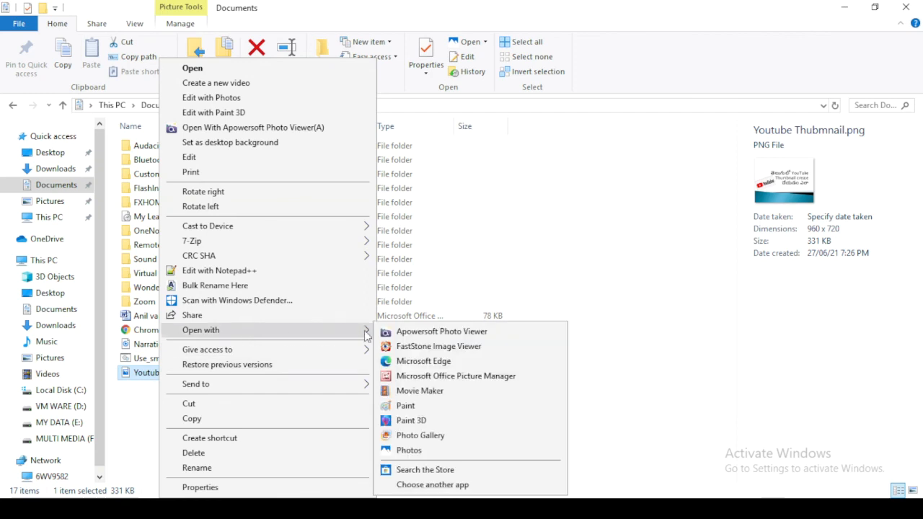
click(433, 346)
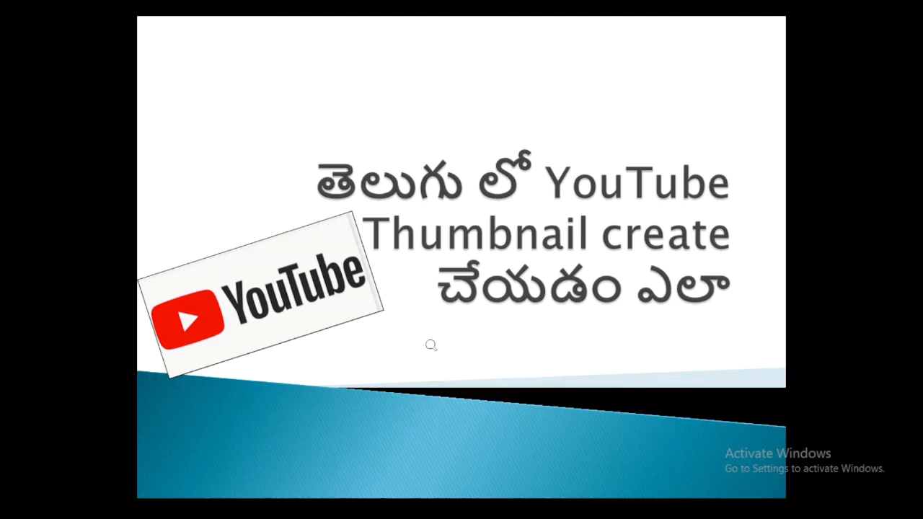